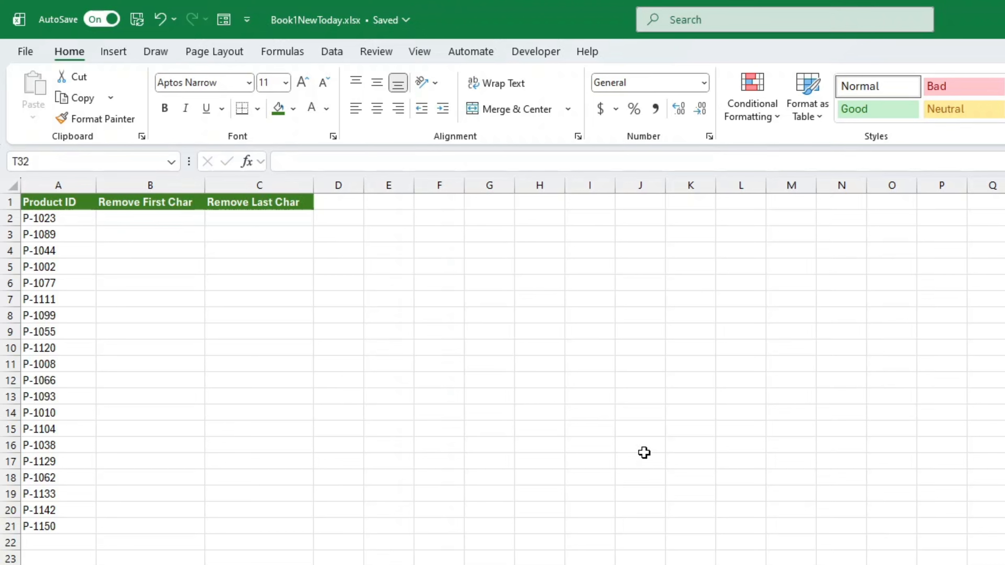
- Enter the formula =RIGHT(A2,3) in cell B2 under Remove First Char
click(134, 222)
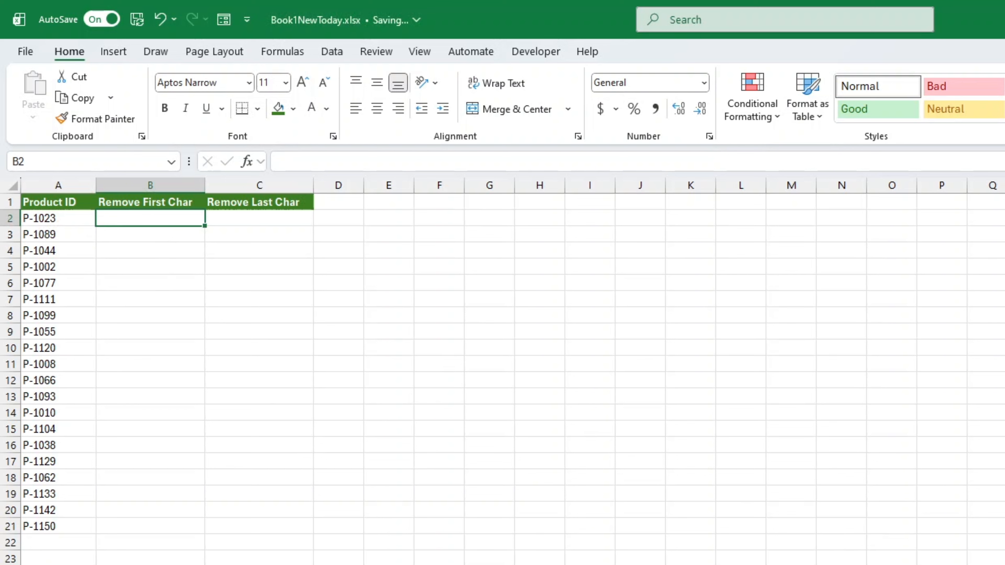
text(=RIGHT)
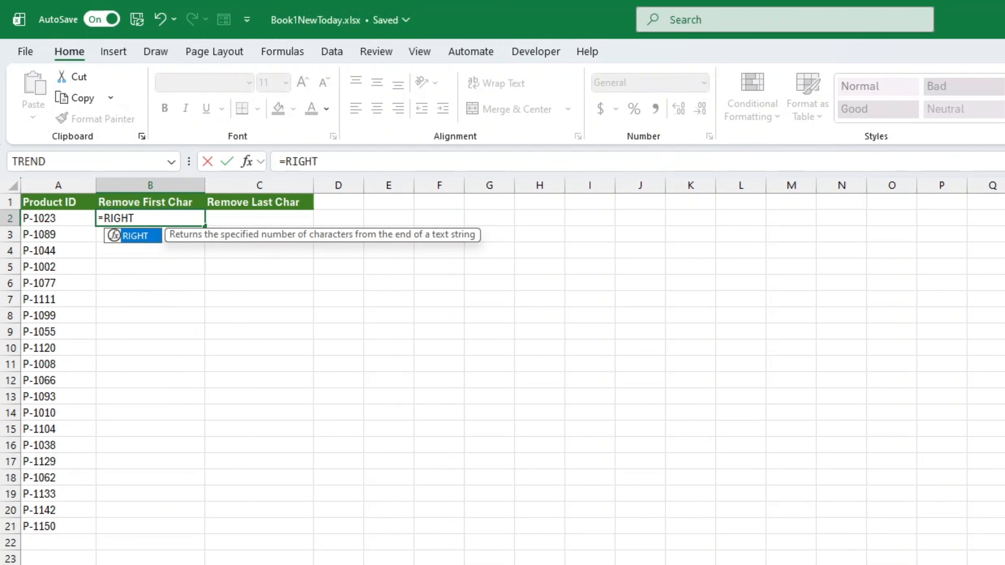
text(()
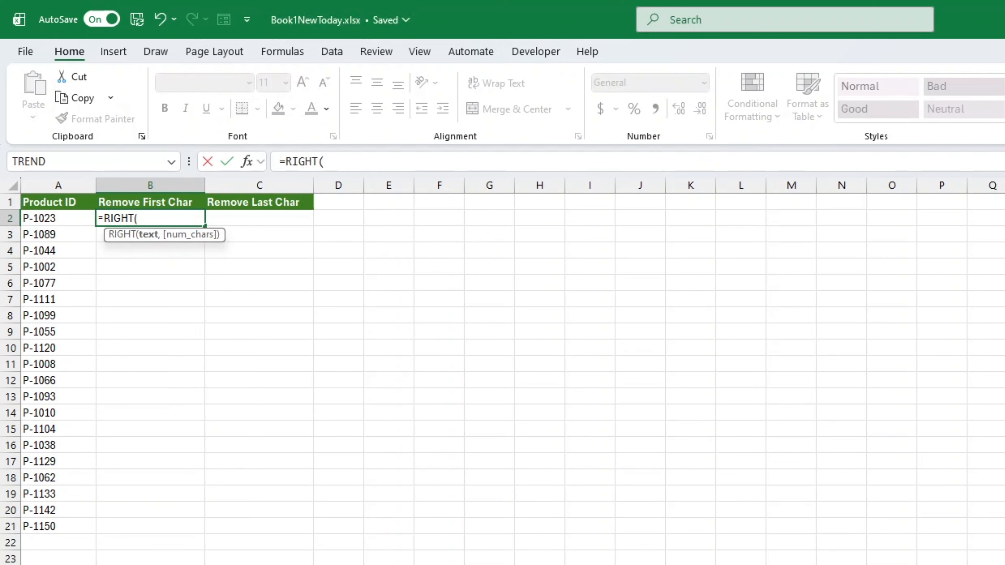
click(28, 217)
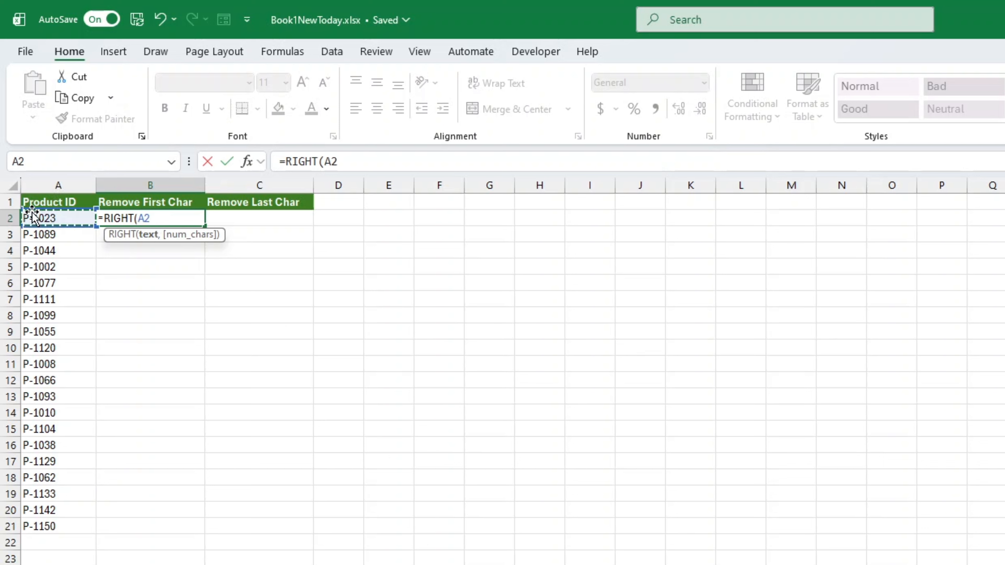
text(,)
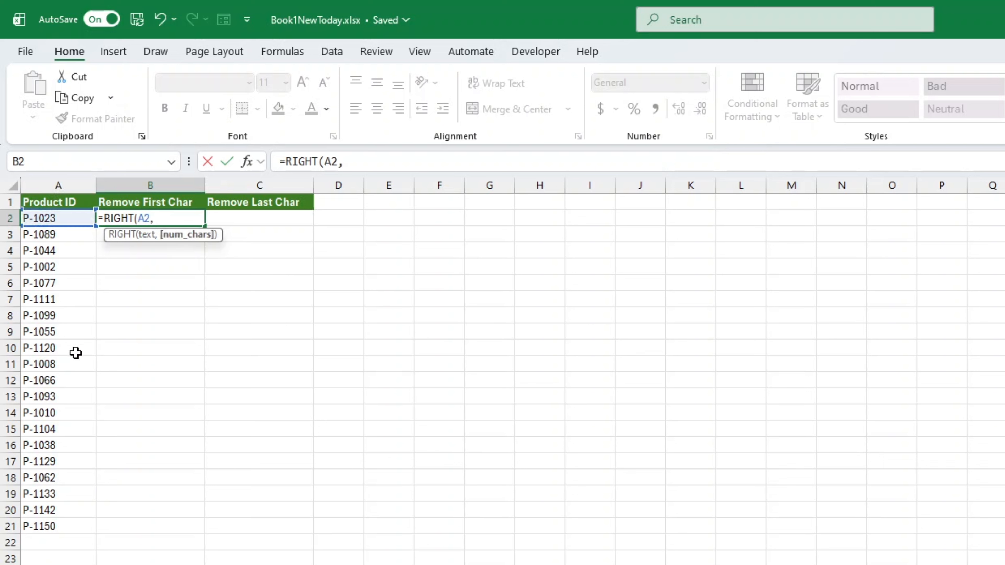
text(3))
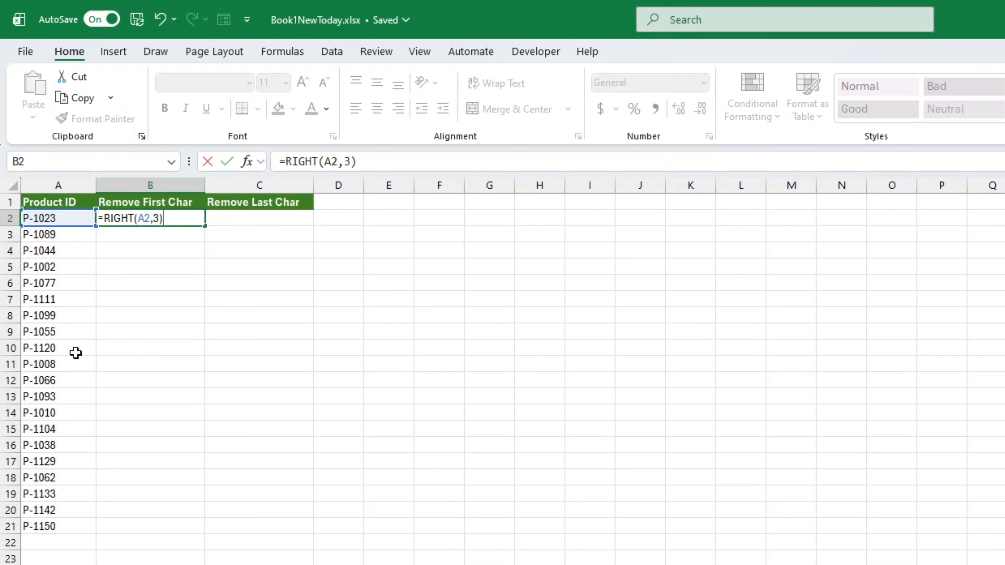
key(Return)
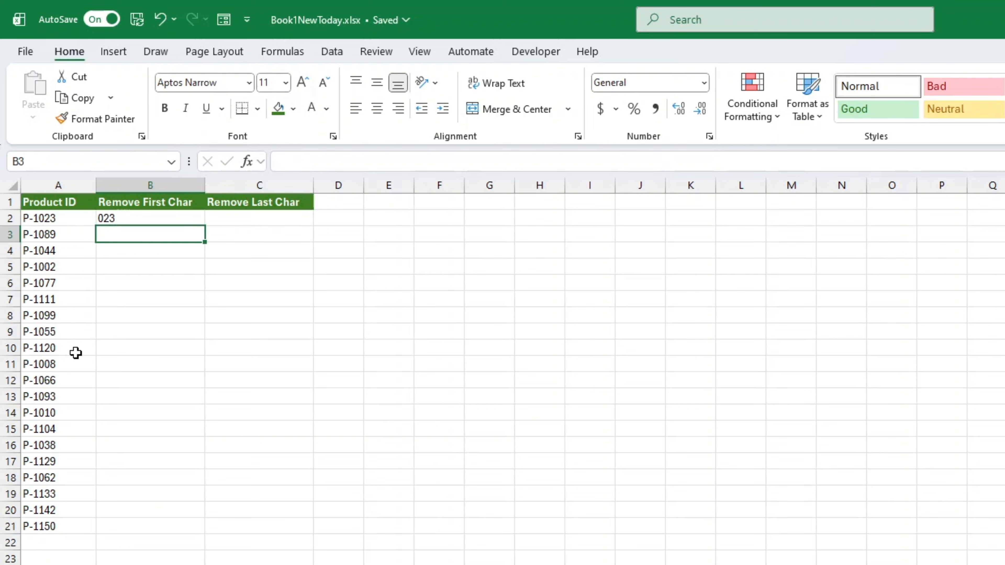
- Change the formula in B2 to =RIGHT(A2,LEN(A2)-1) and fill it down through B21
double_click(155, 217)
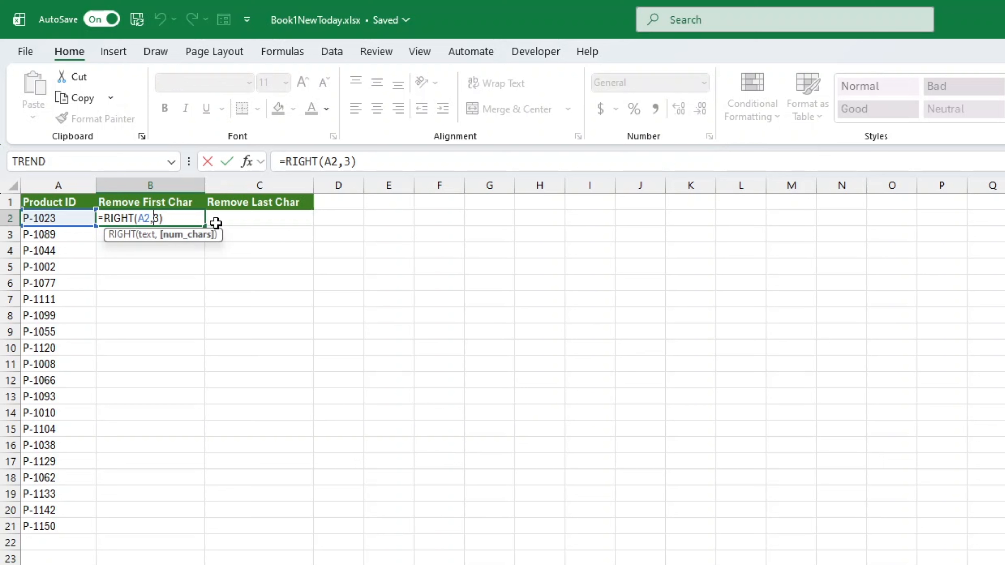
key(Delete)
text(LEN)
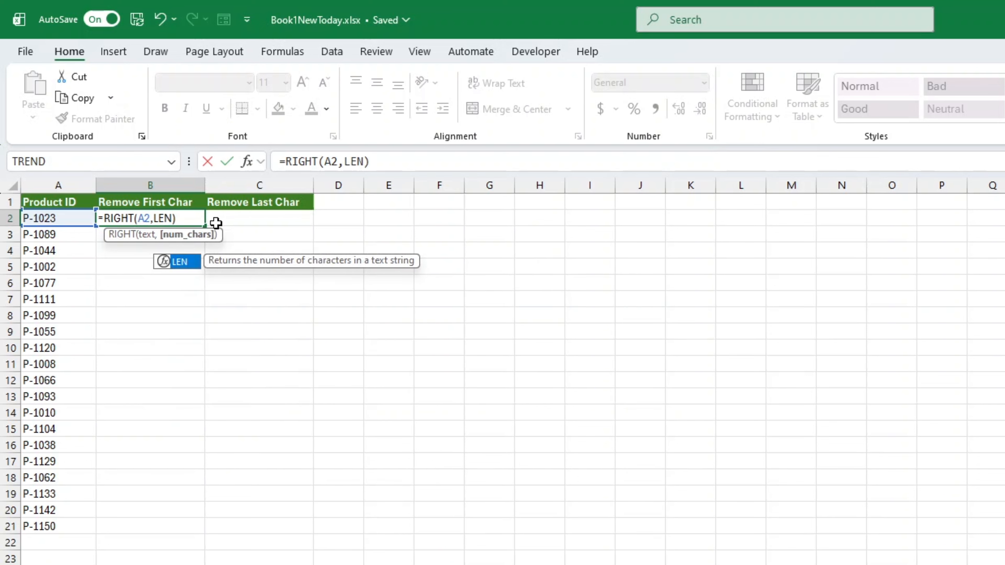
text(()
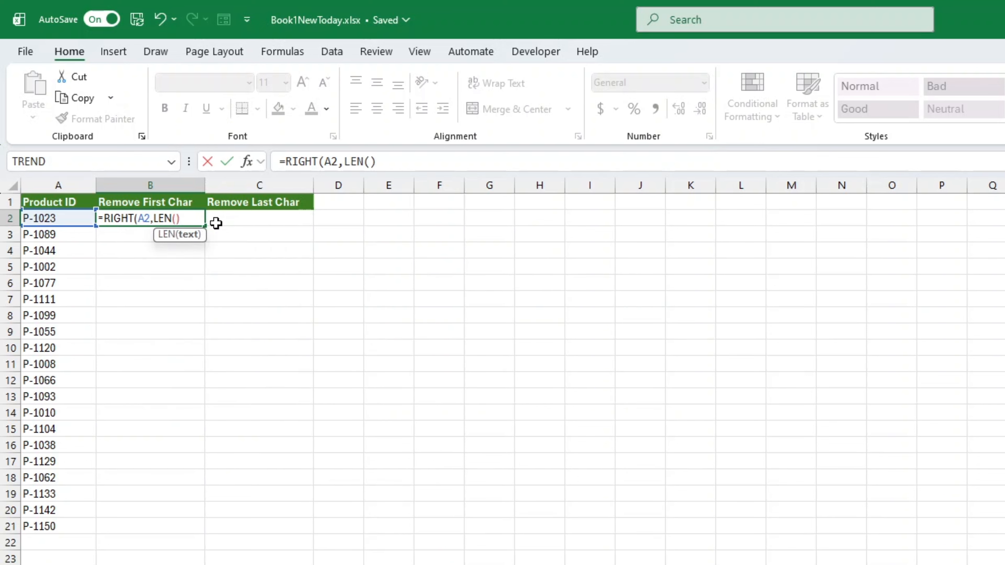
click(69, 218)
text())
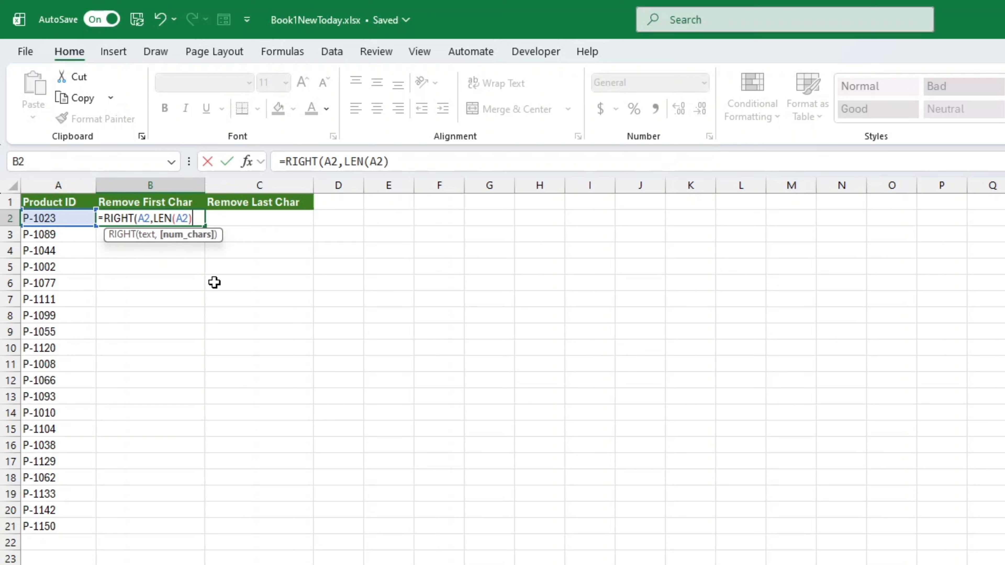
text(-1))
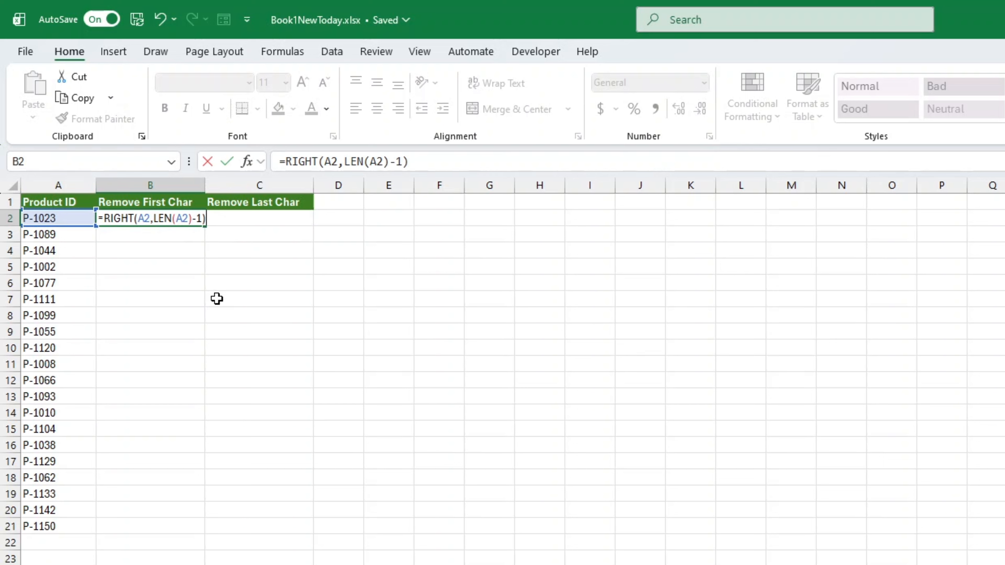
key(Return)
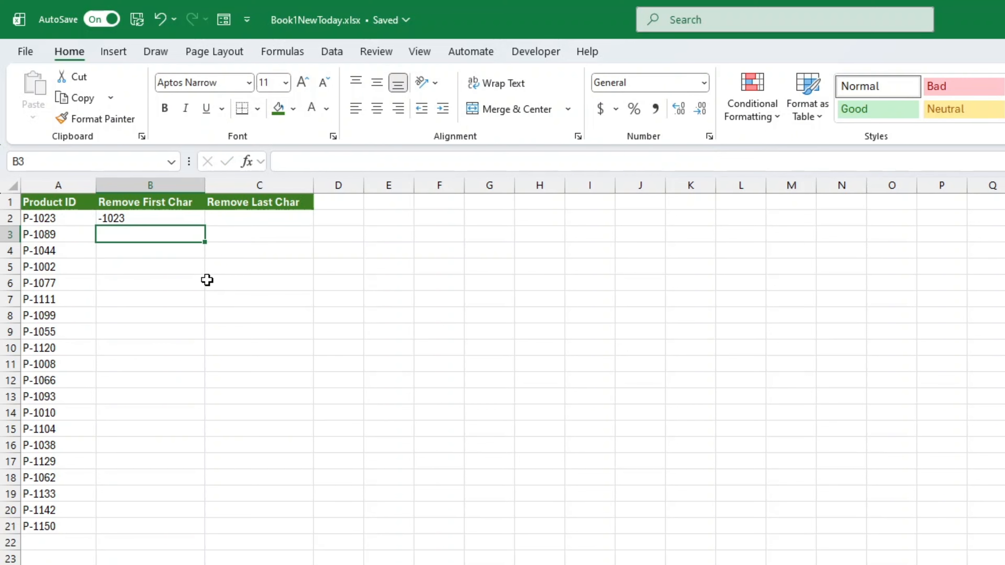
click(196, 218)
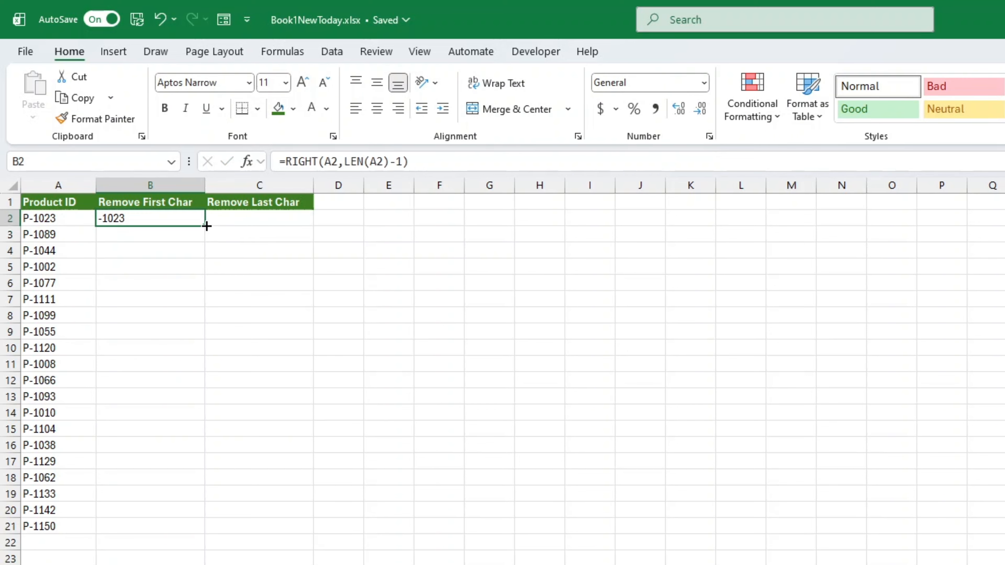
double_click(204, 226)
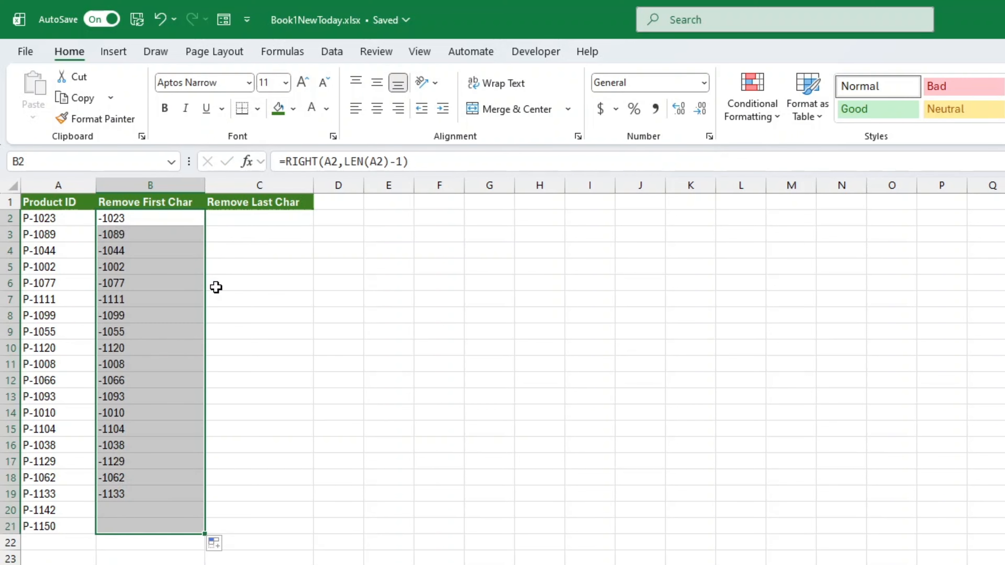
- Enter the formula =LEFT(A2,3) in cell C2 under Remove Last Char
click(263, 220)
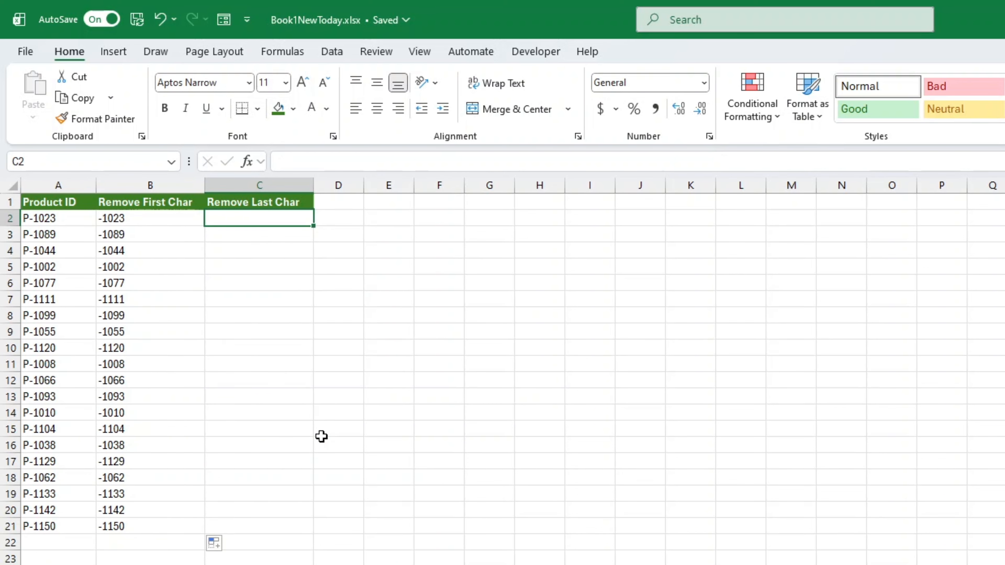
text(=LEFT)
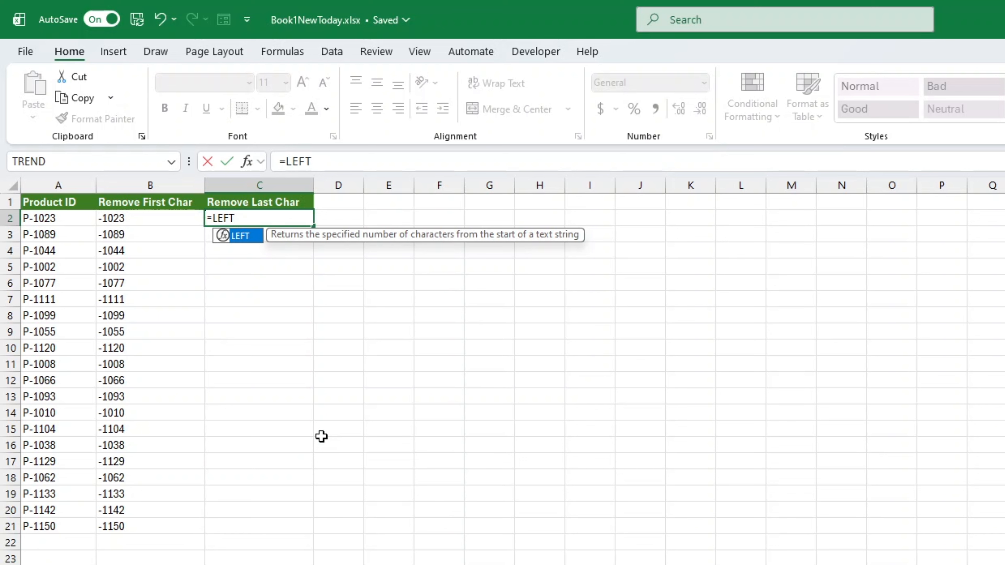
text(()
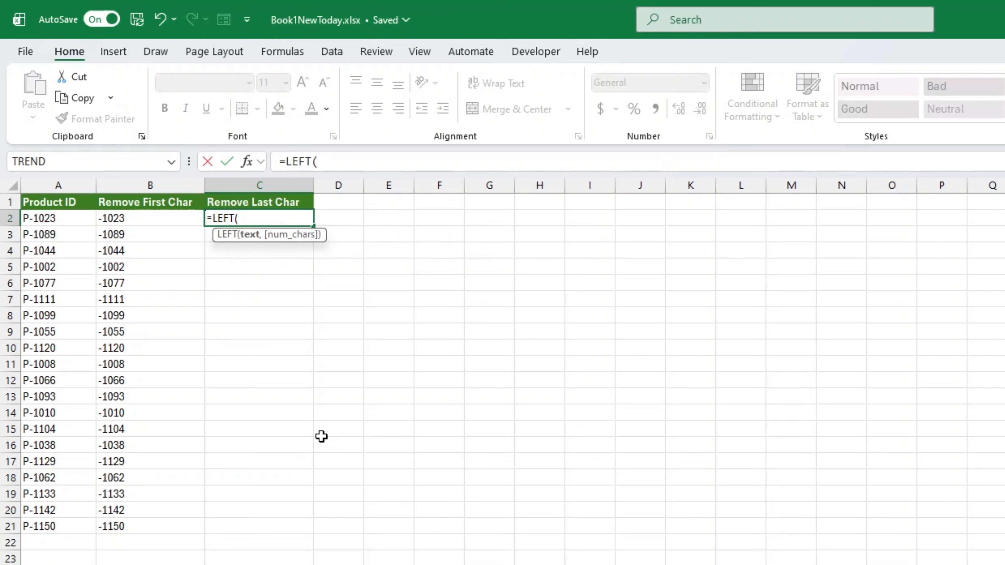
click(60, 220)
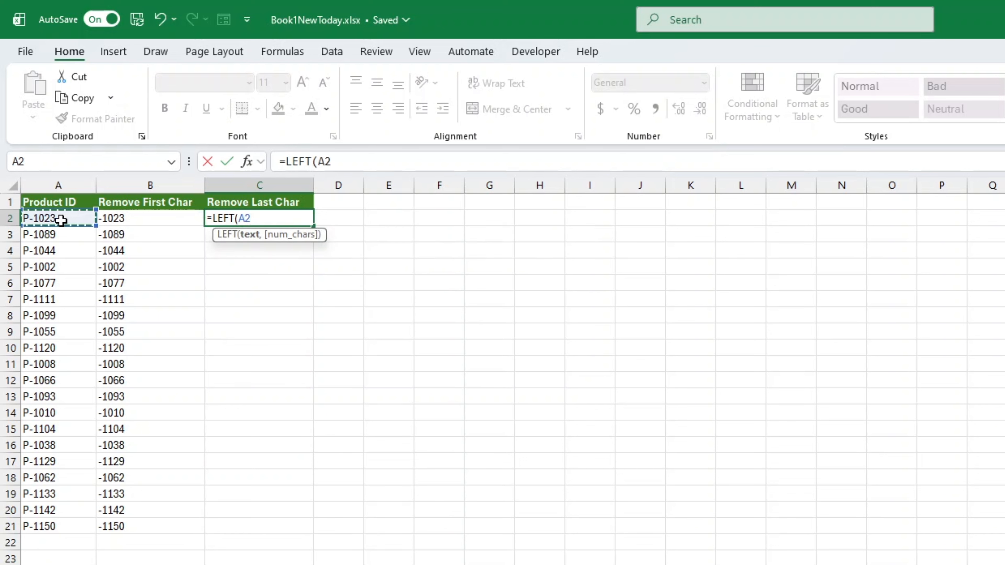
text(,)
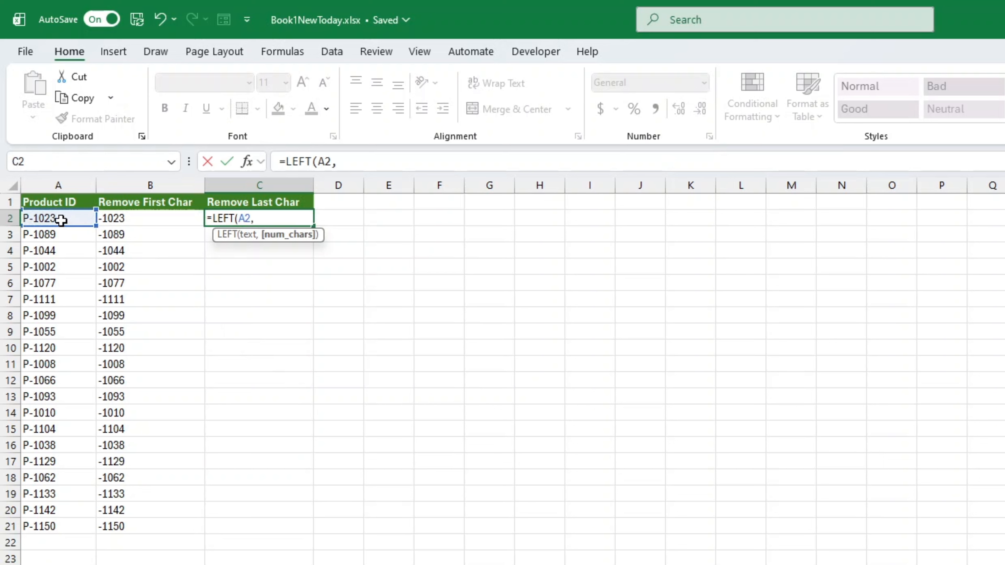
text(3))
key(Return)
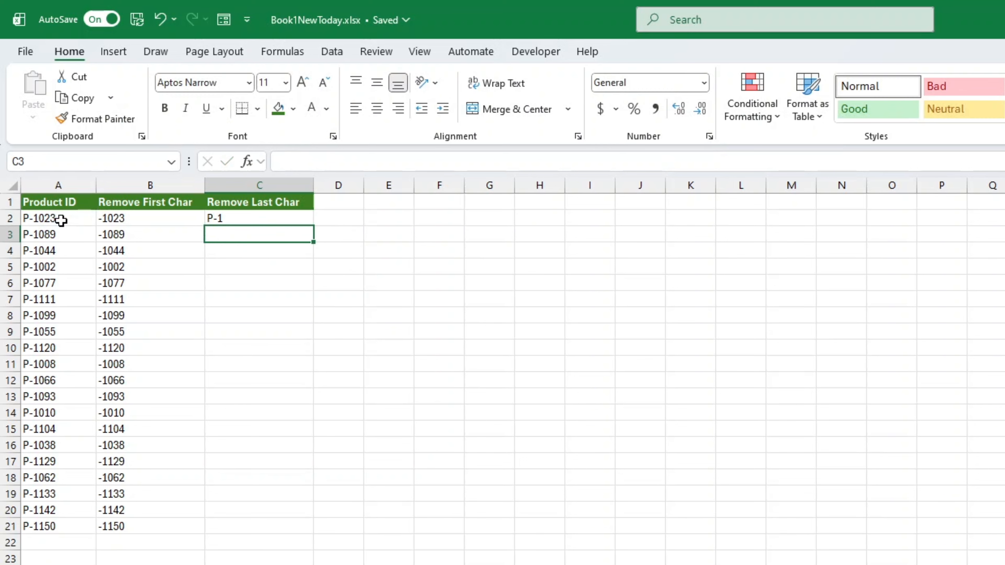
- Replace the fixed character count in C2 so that the formula reads =LEFT(A2,LEN(A2)-1)
double_click(265, 217)
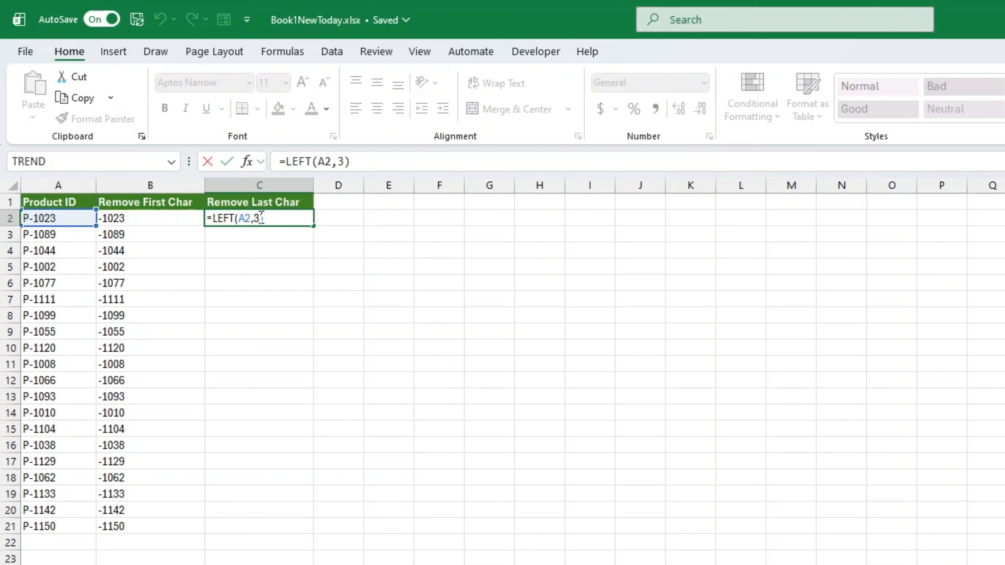
click(261, 218)
key(BackSpace)
text(LEN()
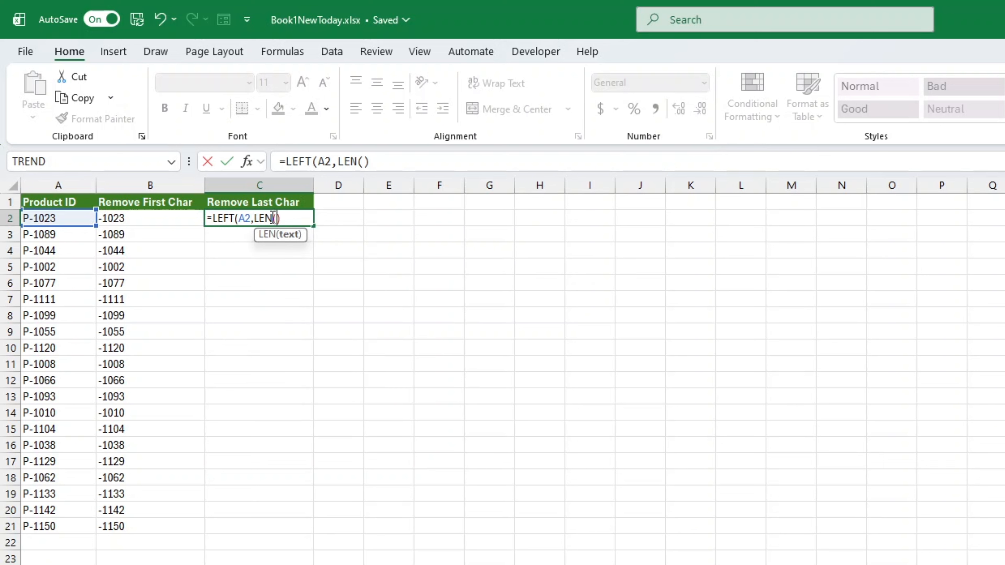
click(84, 220)
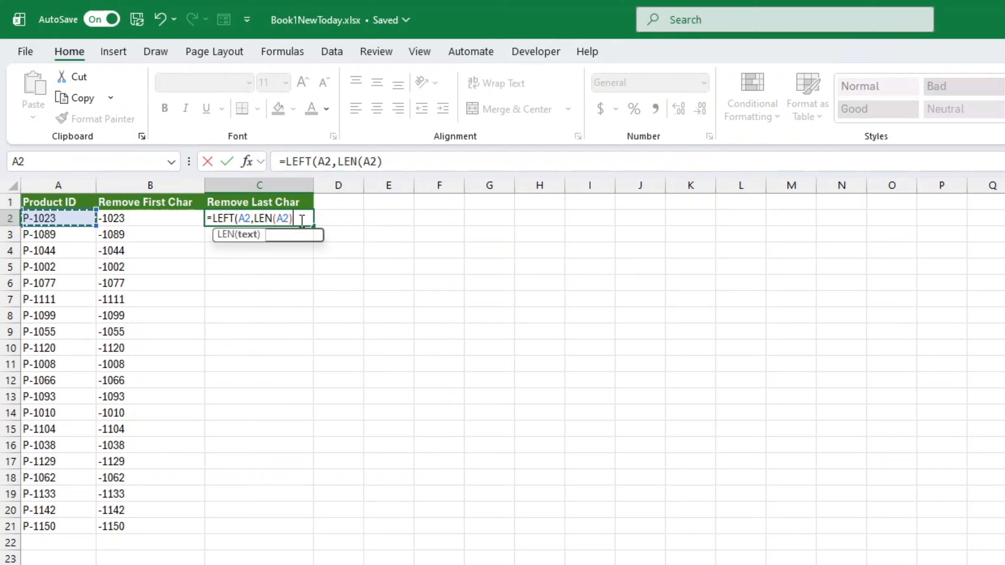
text()-1)
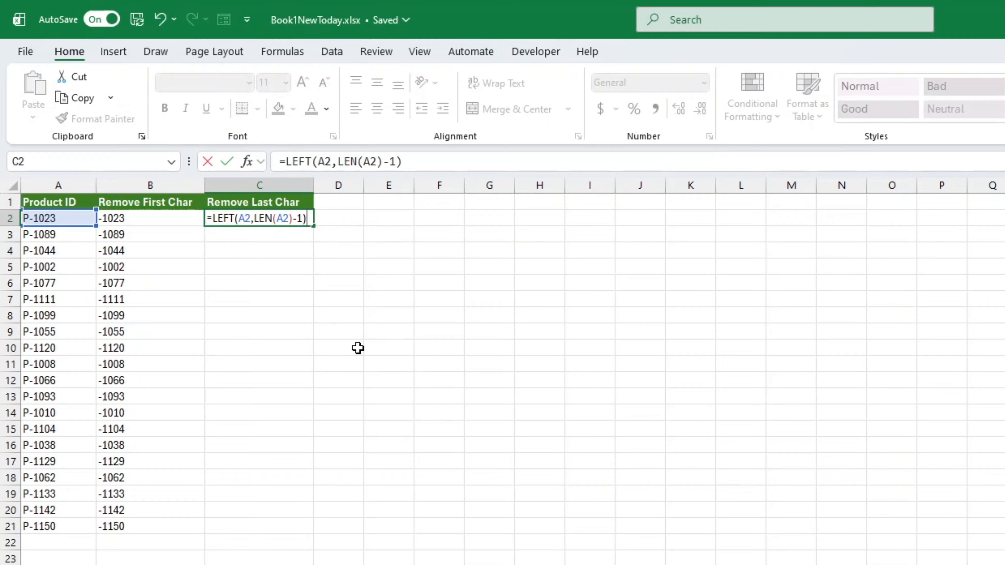
key(Return)
click(302, 218)
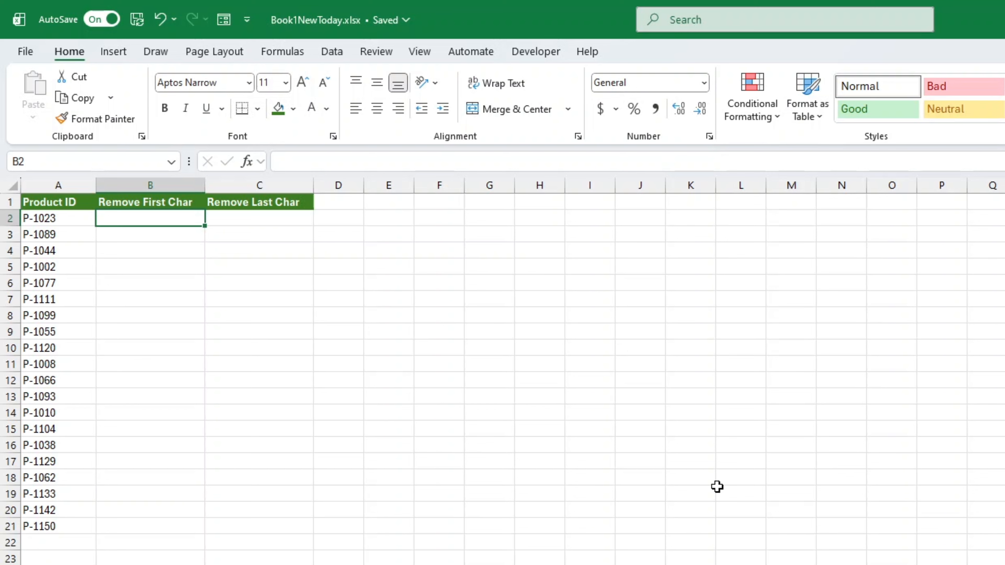
- Enter the formula =REPLACE(A2,1,1,"") in the emptied cell B2 and fill it down through B21
text(=)
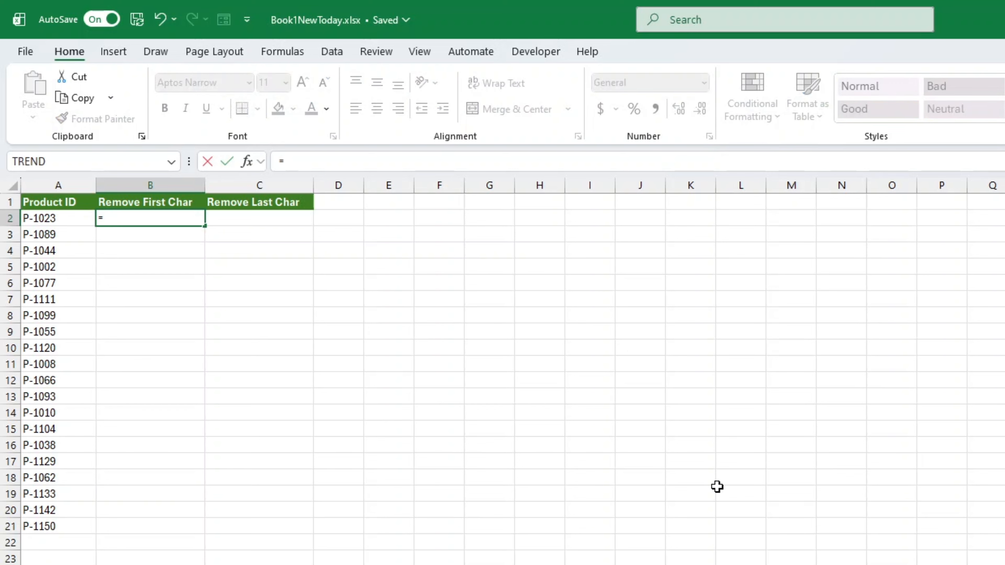
text(replac)
key(Tab)
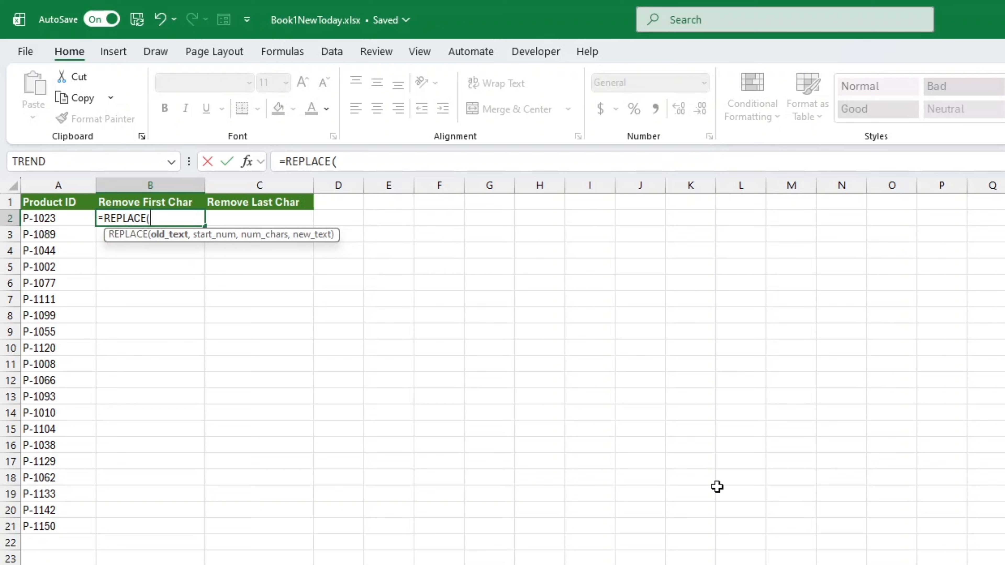
click(41, 218)
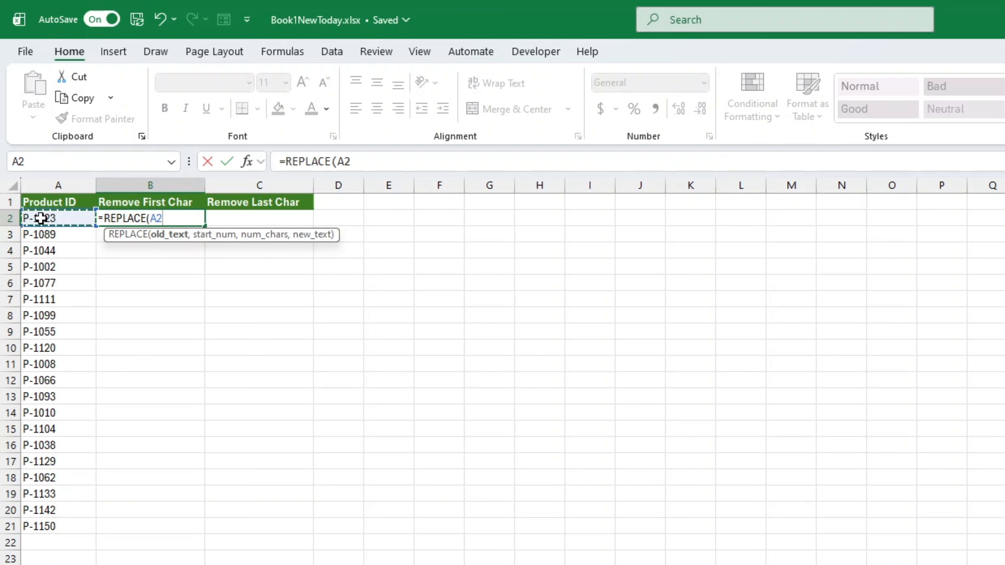
text(,)
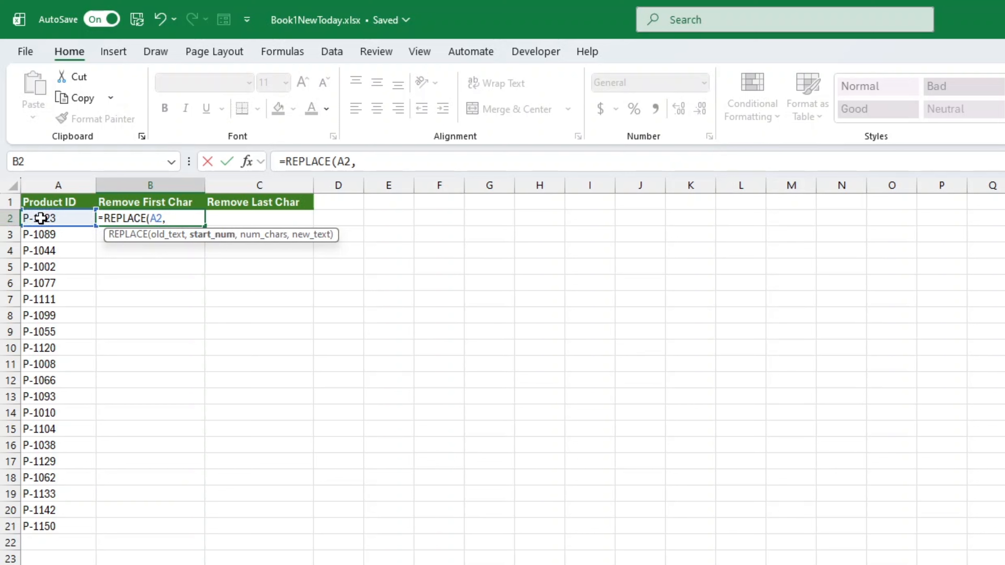
text(1,)
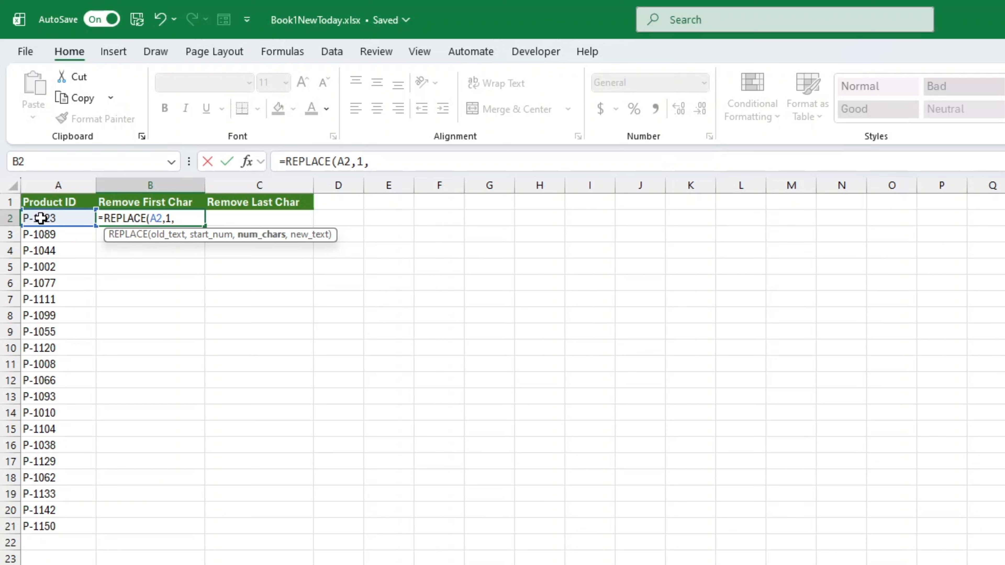
text(1)
text(,)
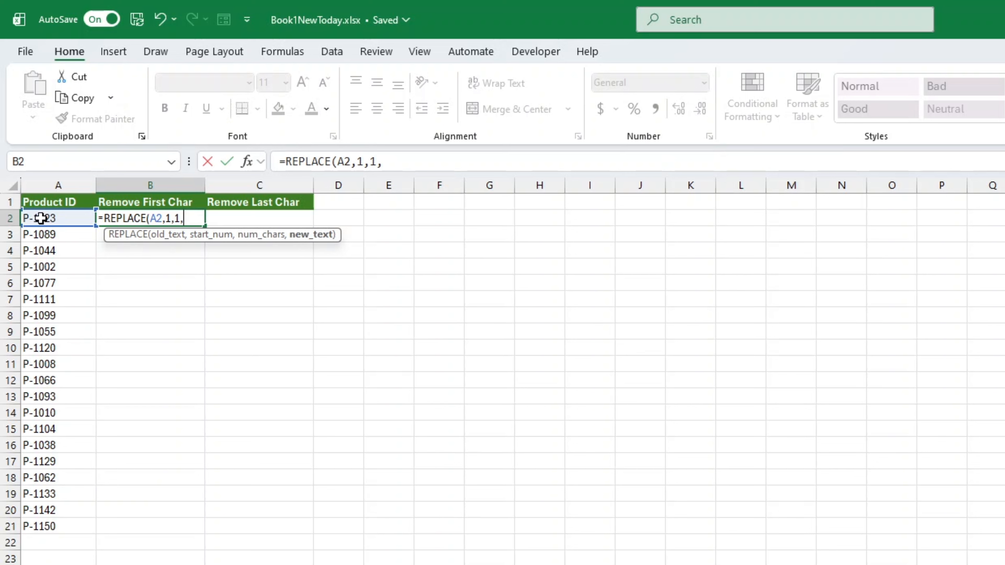
text(""))
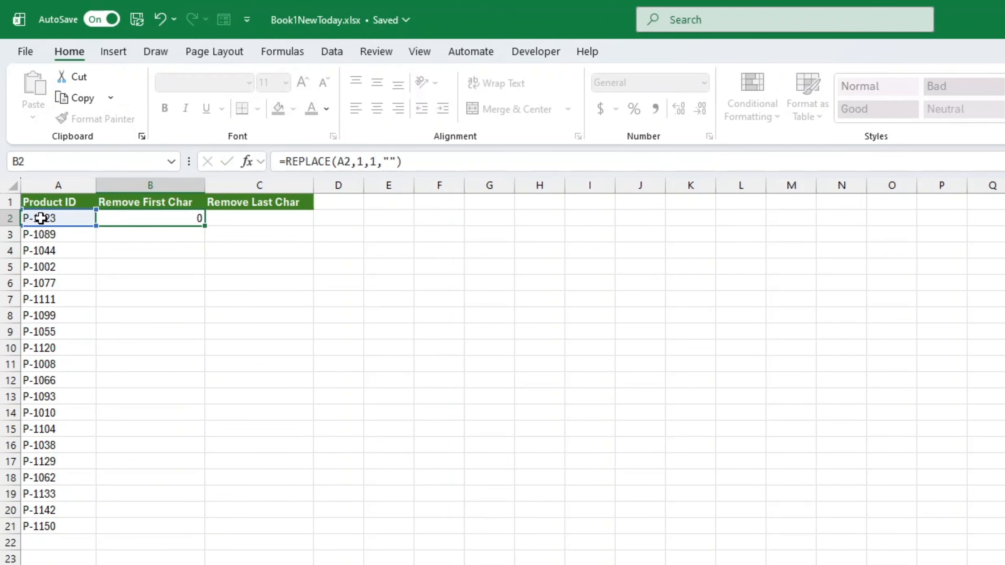
key(Return)
click(174, 218)
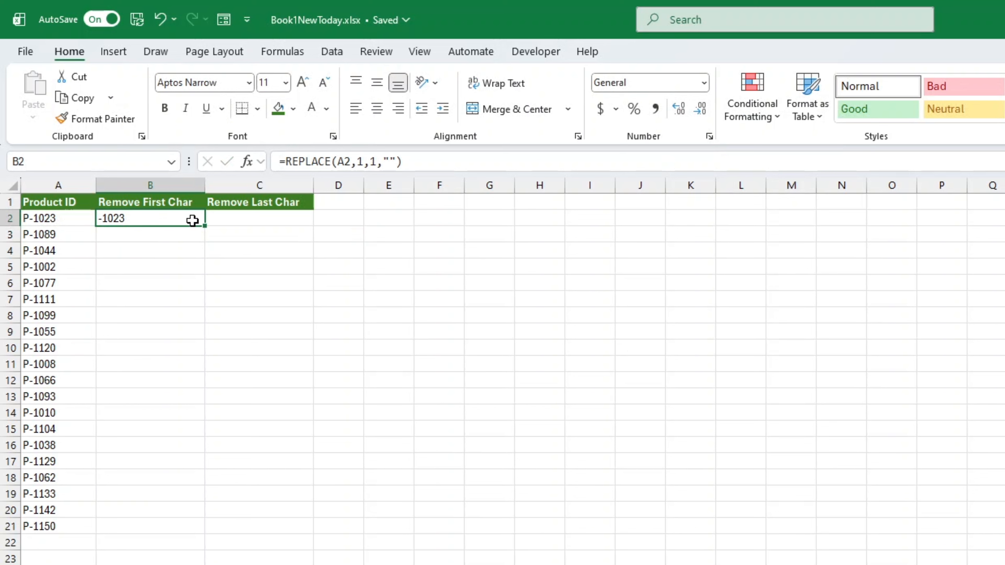
double_click(205, 227)
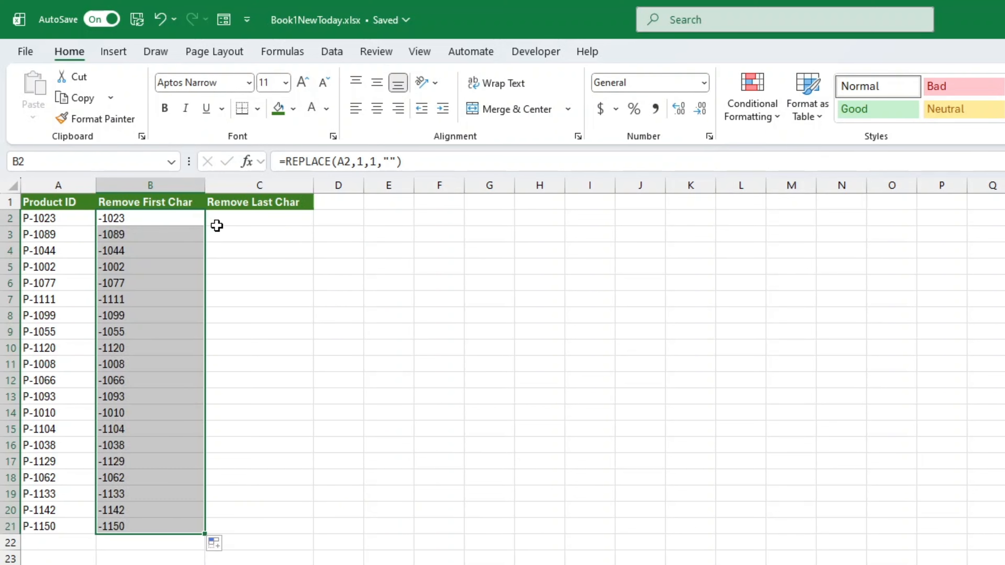
- Enter the formula =REPLACE(A2,LEN(A2),1,"") in cell C2 under Remove Last Char
click(257, 225)
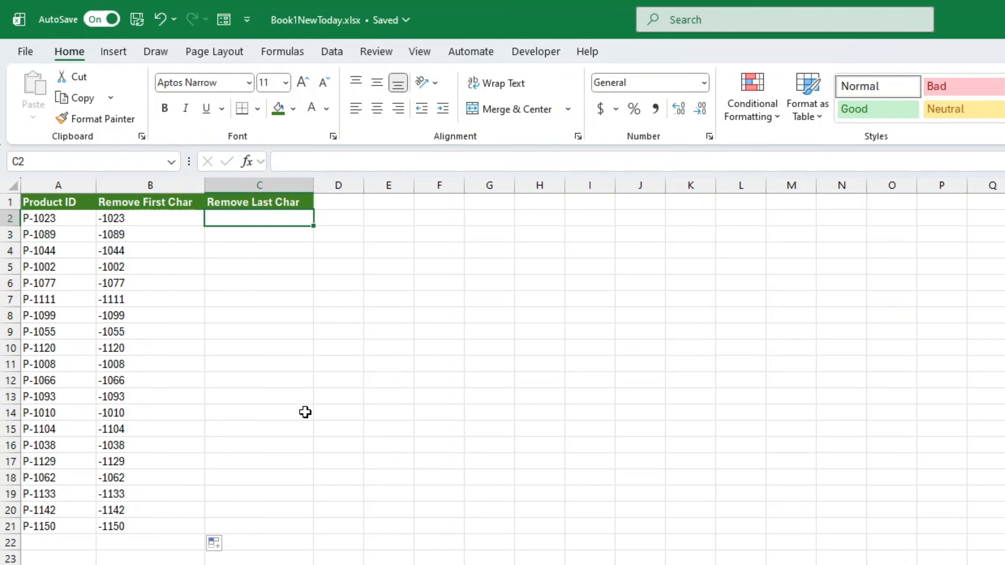
text(=RE)
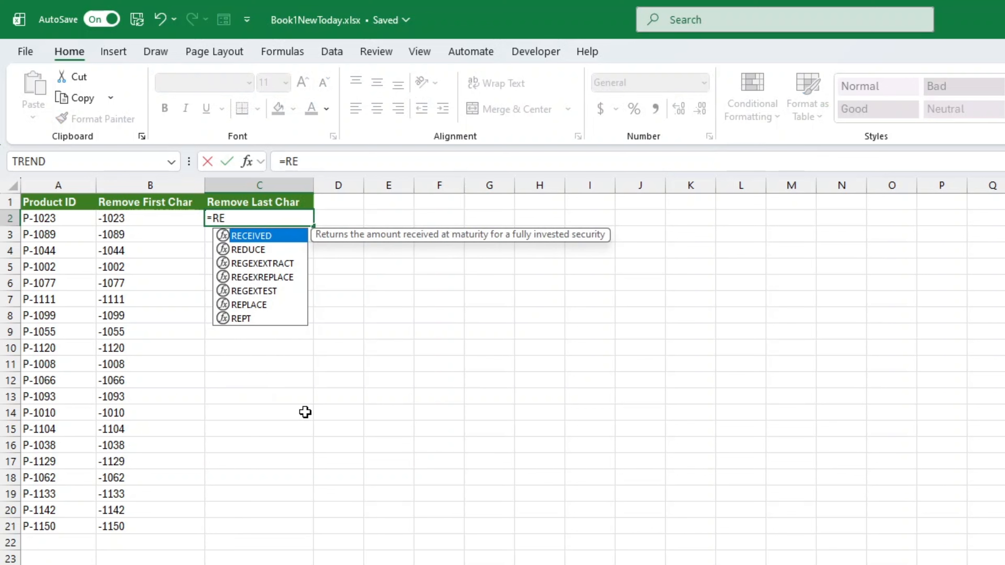
text(P)
key(Tab)
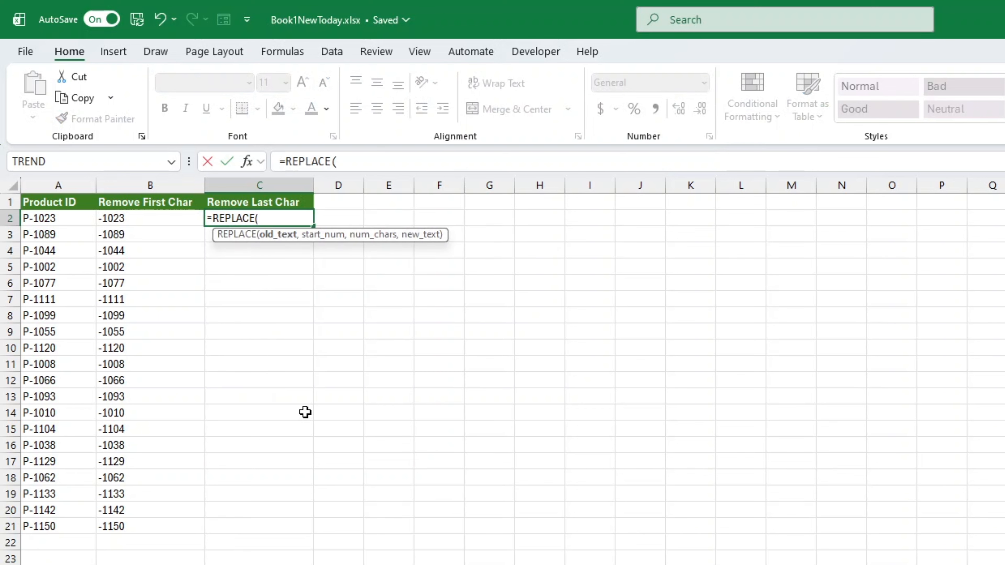
click(76, 218)
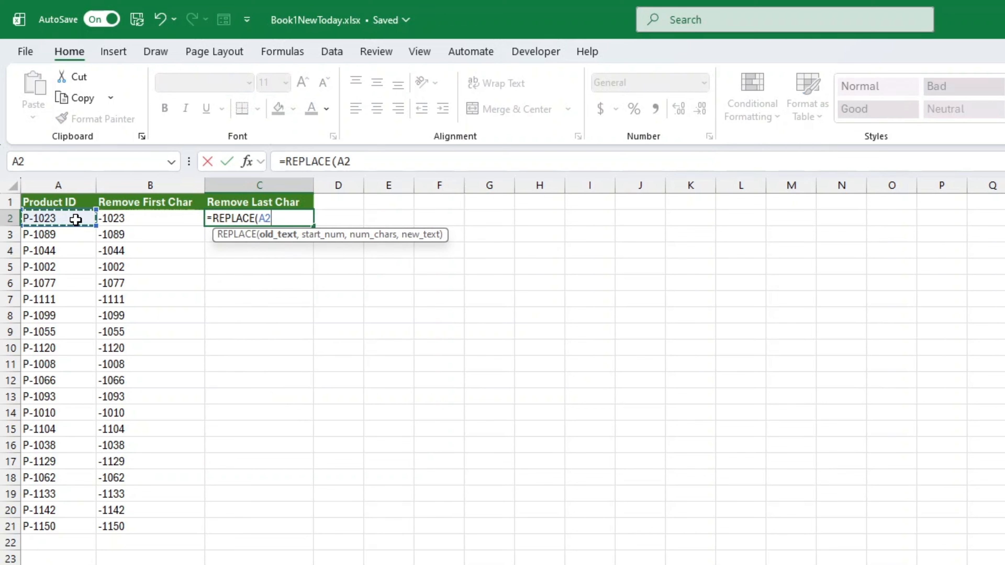
text(,)
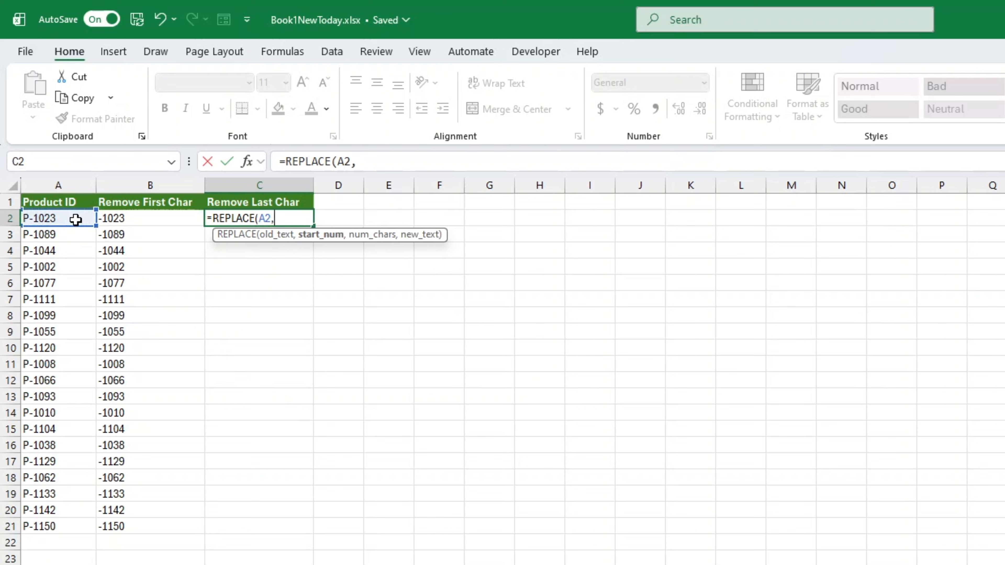
text(LEN)
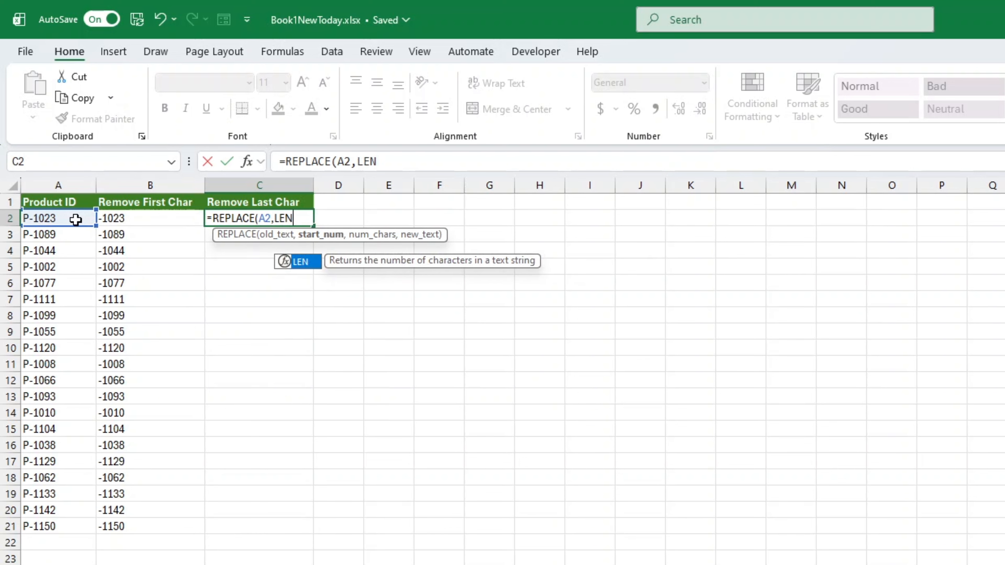
text(()
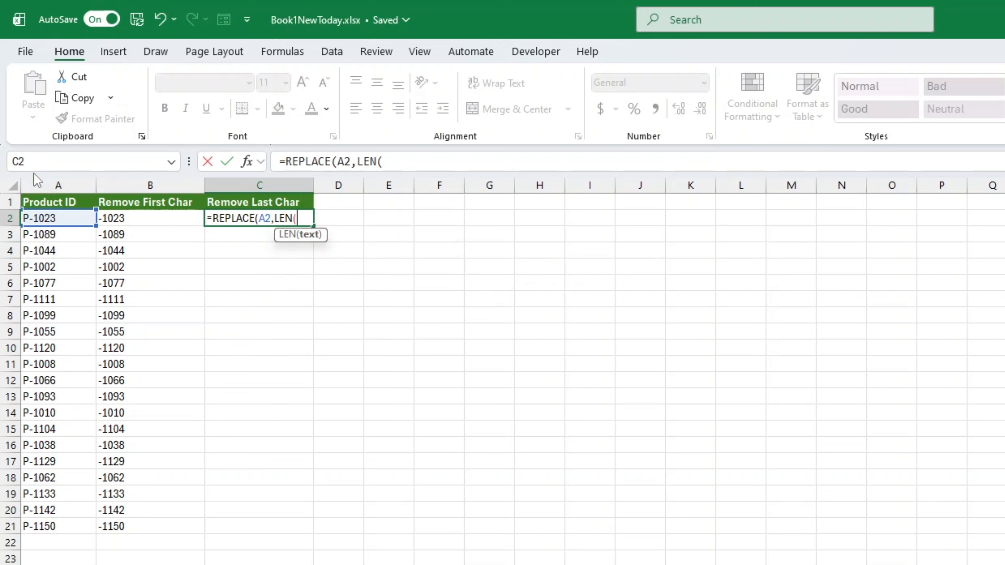
click(85, 218)
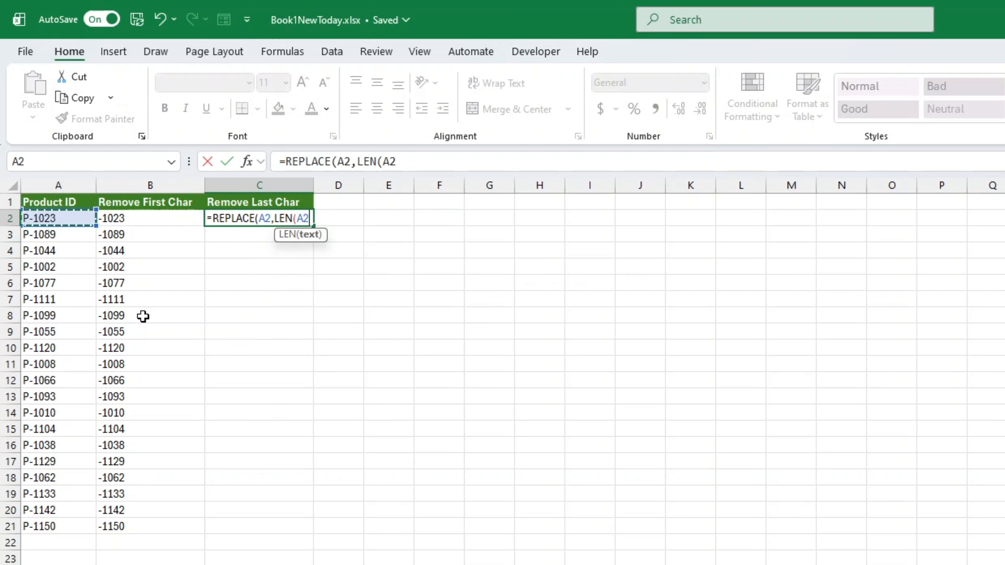
text())
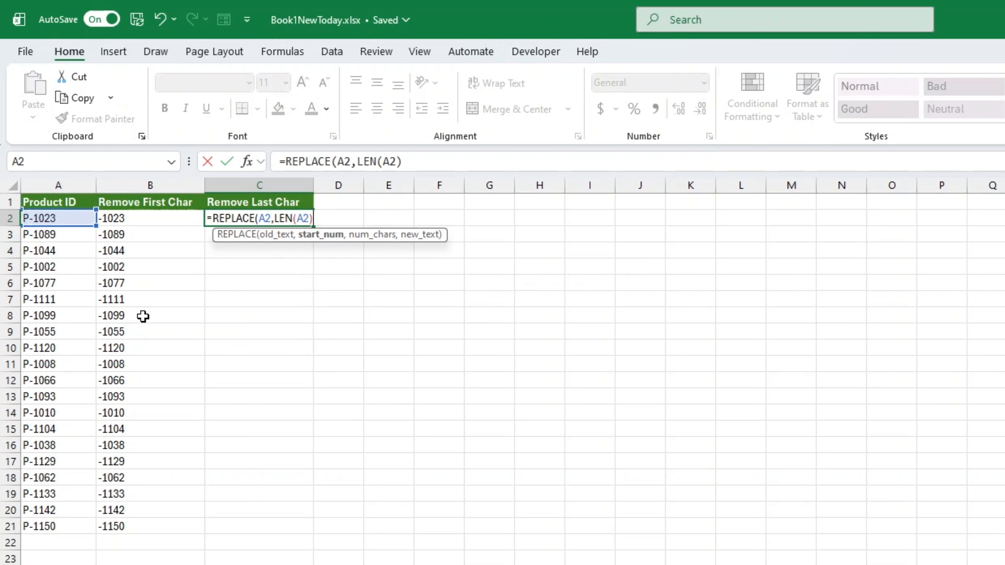
text(,1,)
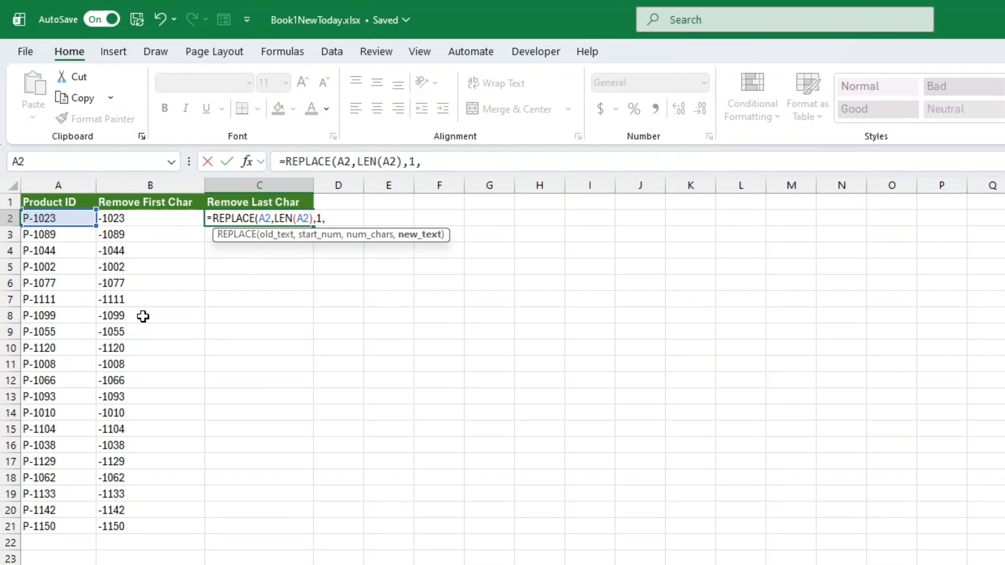
text(""))
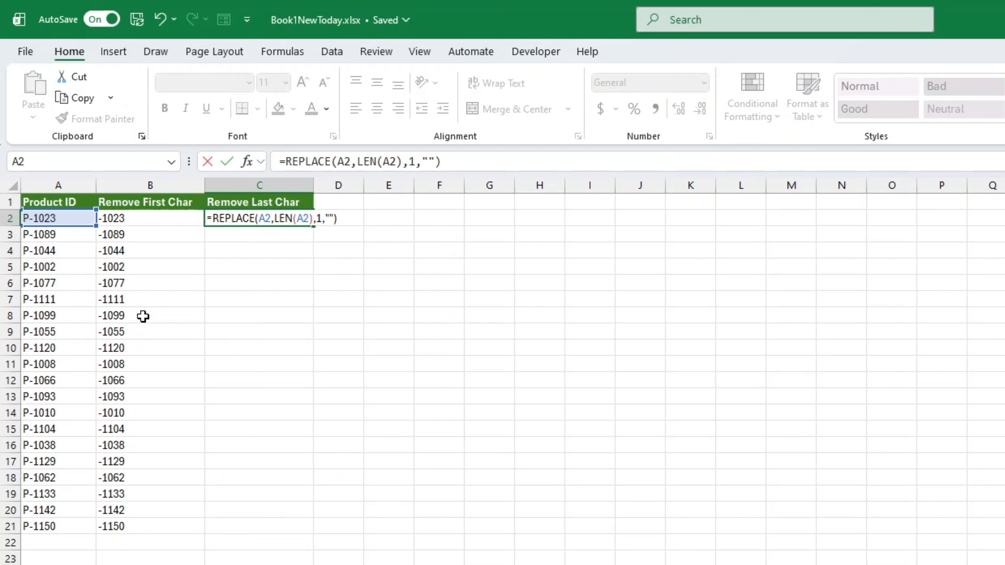
key(Return)
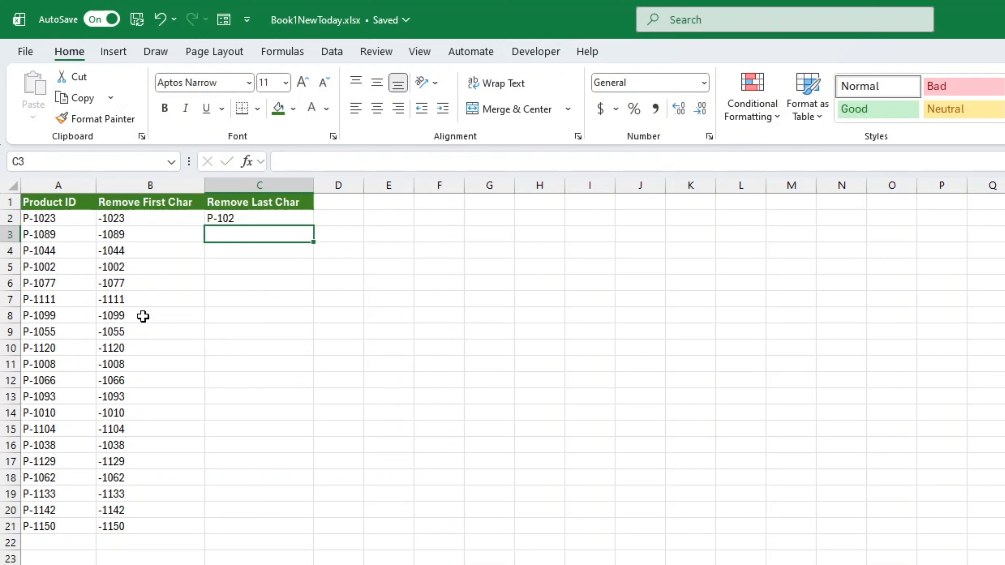
- Fill the REPLACE formula in C2 down the Remove Last Char column through C21
click(284, 216)
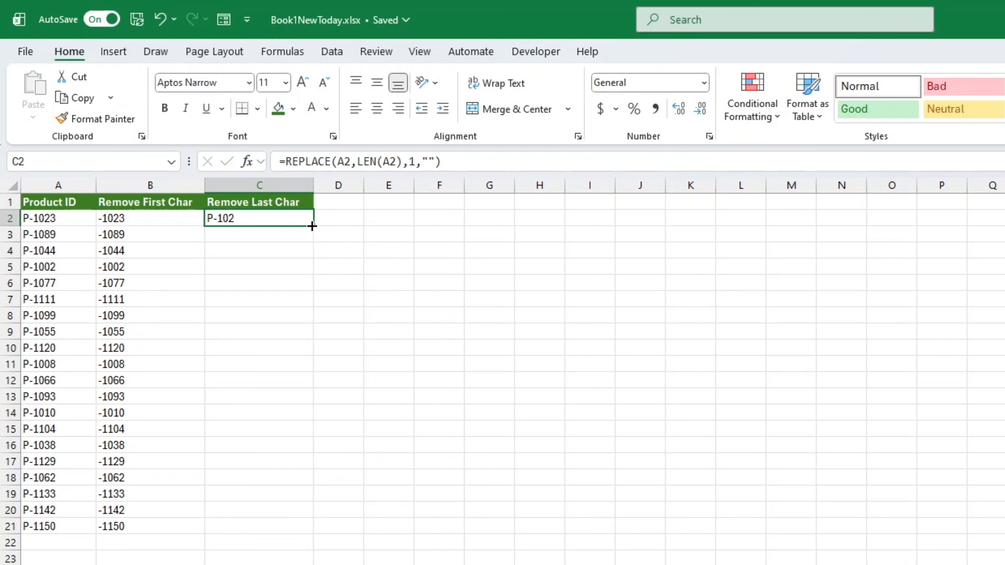
double_click(314, 229)
click(497, 553)
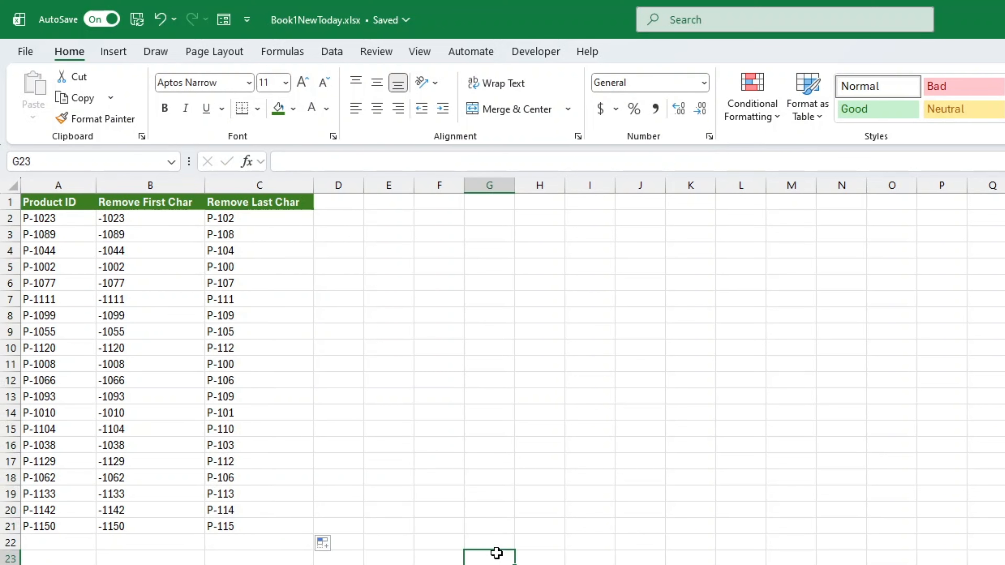